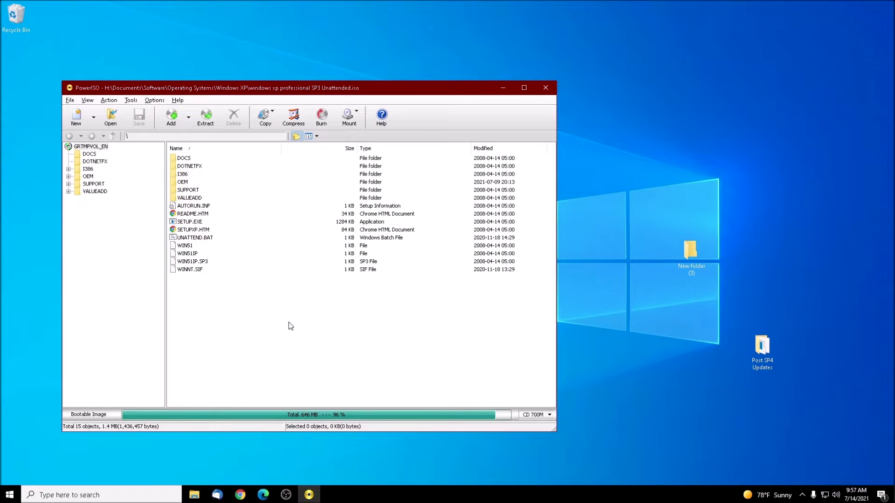
- Select all 15 items in the folder while nLite's previous run finishes
left_click_drag(289, 322, 686, 259)
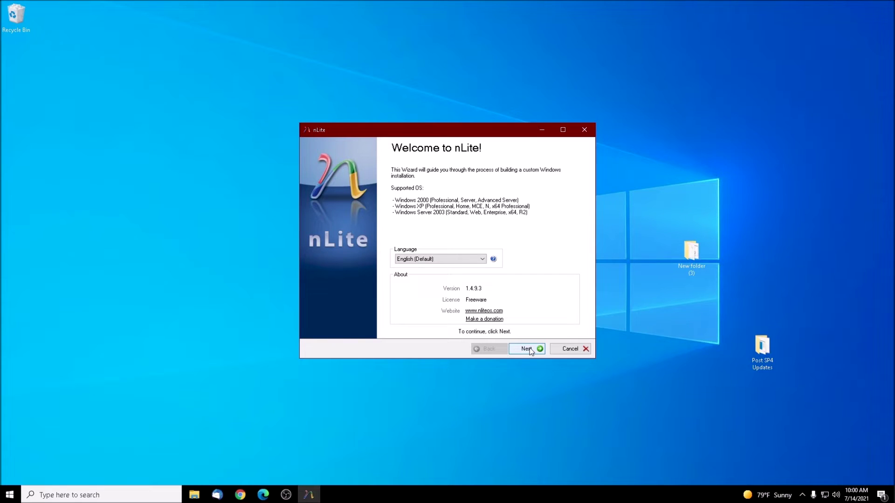
- Choose Desktop > New folder (3) as the Windows XP Professional SP3 source
left_click(530, 350)
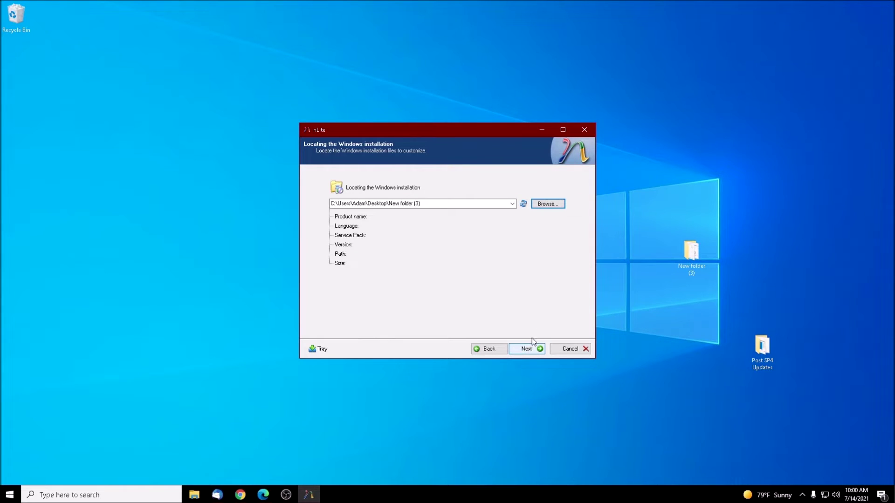
left_click(548, 204)
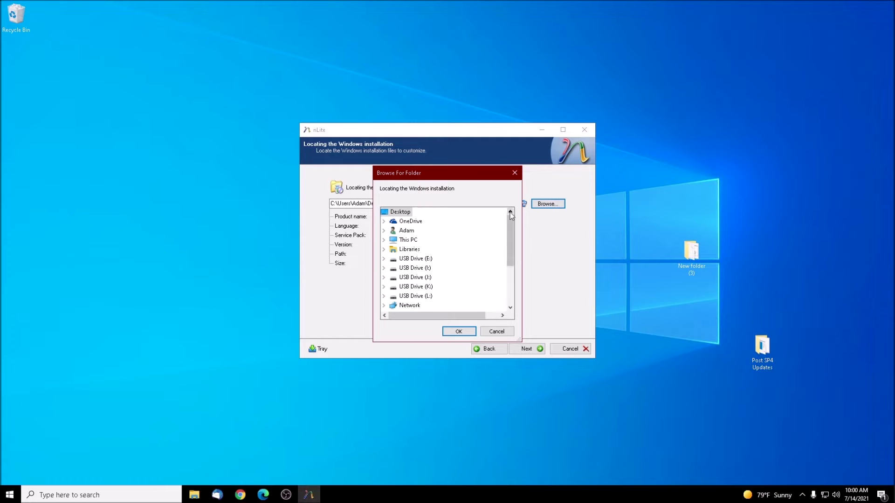
scroll(493, 249, "down", 3)
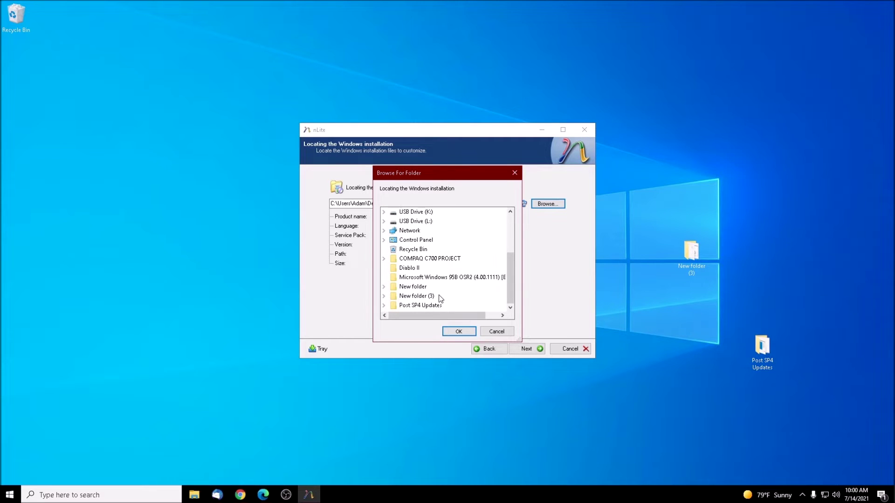
double_click(427, 297)
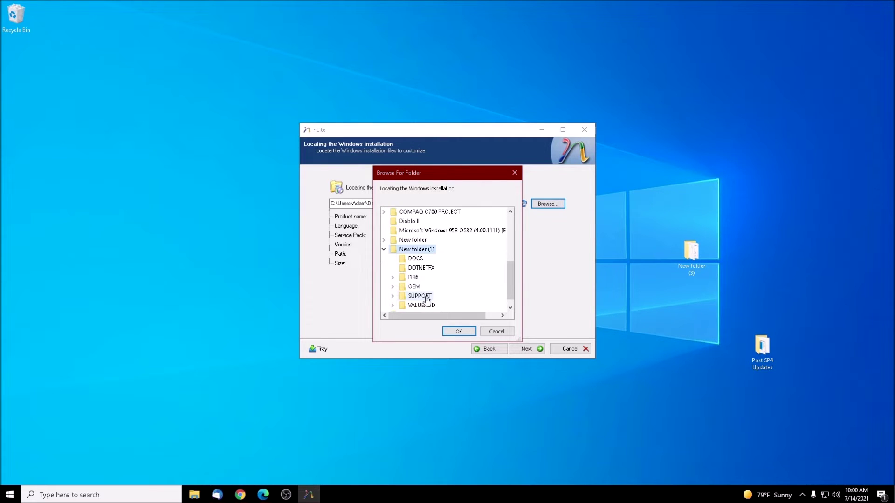
left_click(458, 330)
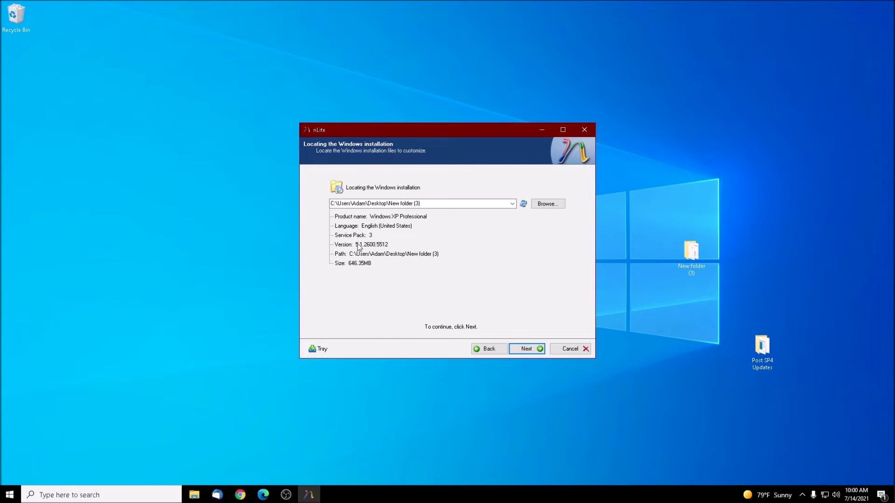
left_click(526, 351)
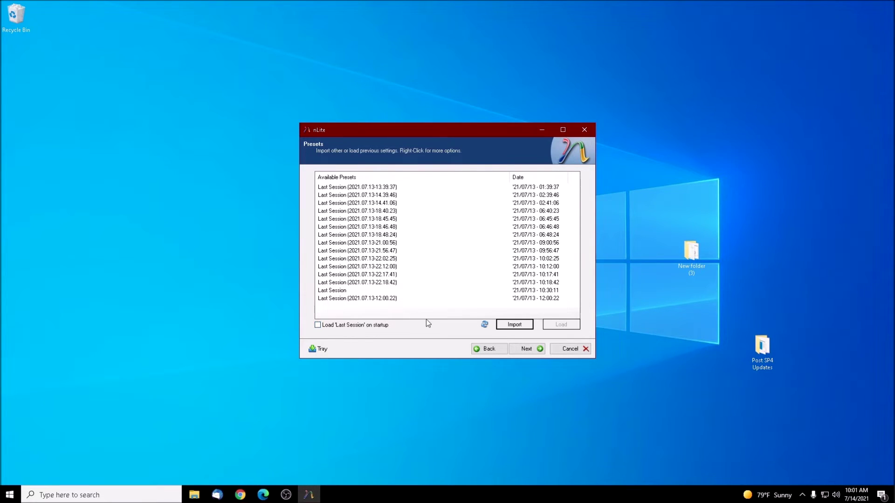
- Pick Service Pack and Hotfixes, Add-ons and Update Packs as the nLite tasks
left_click(531, 349)
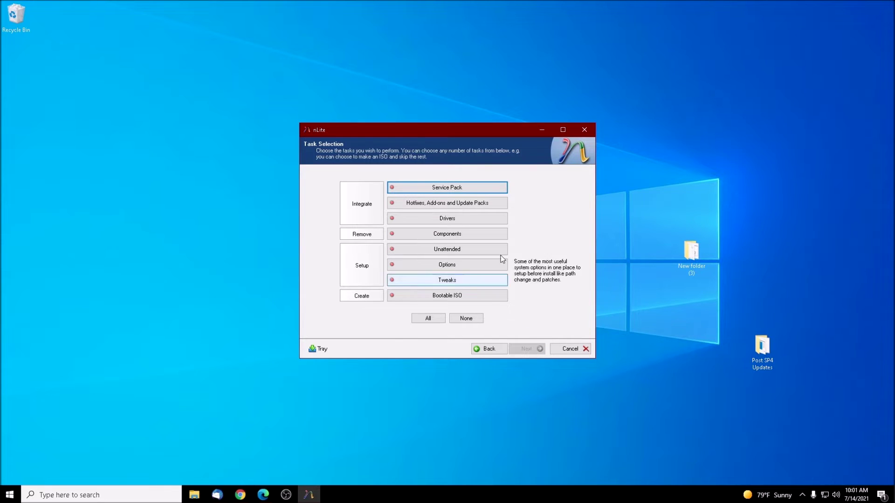
left_click(484, 189)
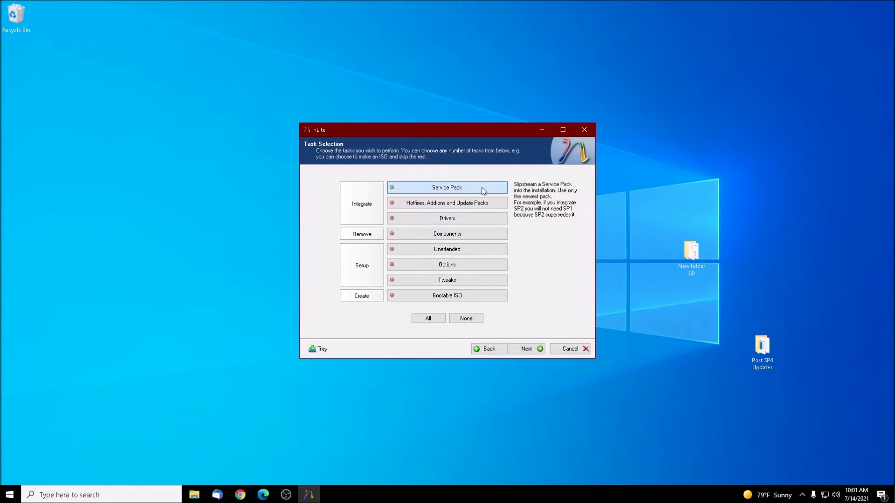
left_click(496, 206)
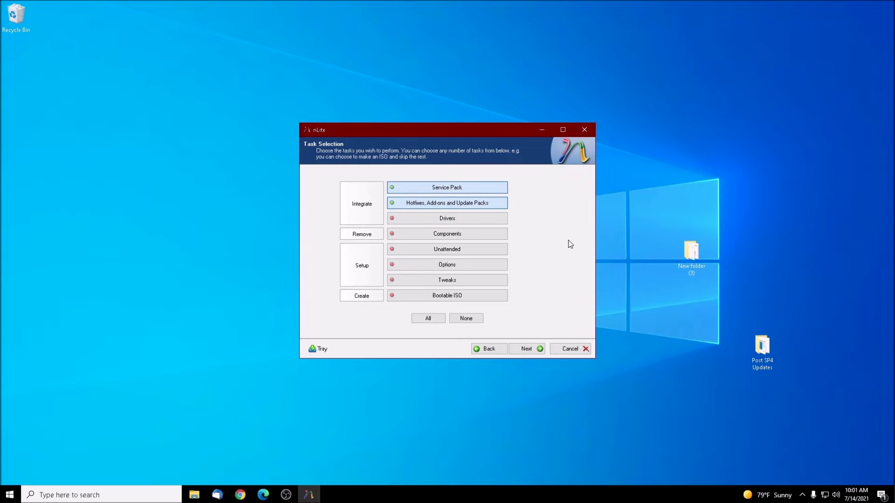
left_click(527, 350)
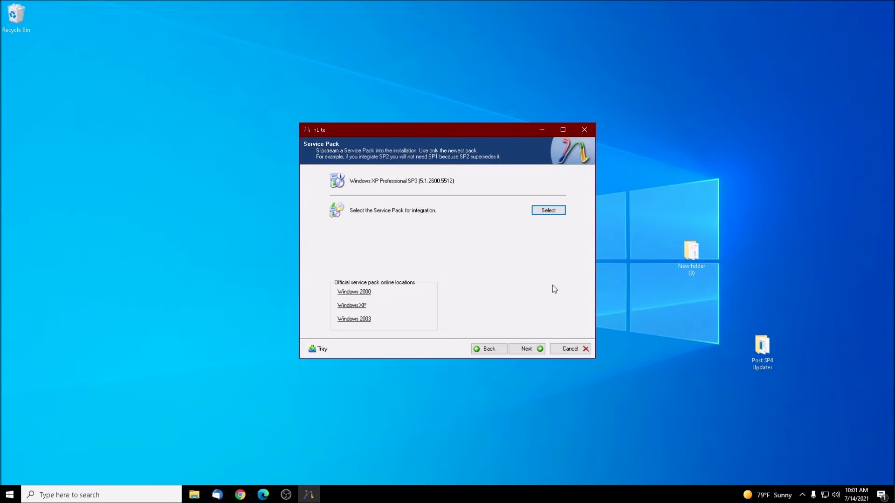
- Select the service pack executable so slipstreaming begins
left_click(548, 211)
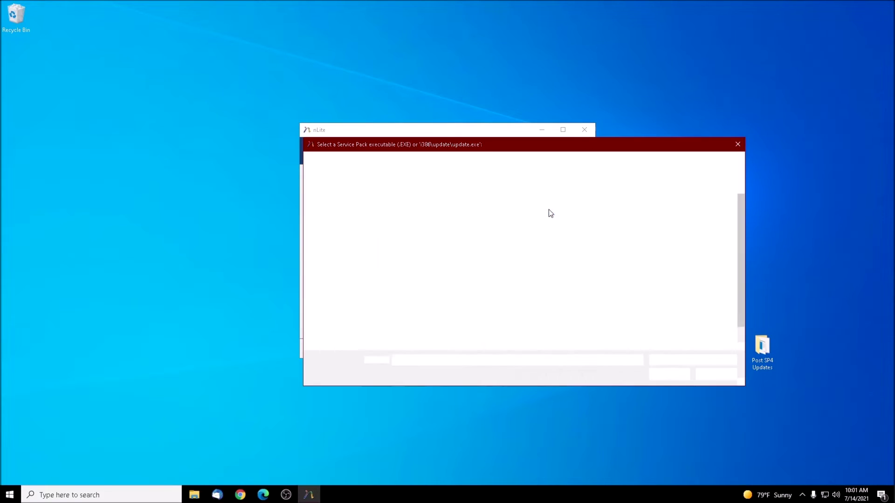
double_click(440, 206)
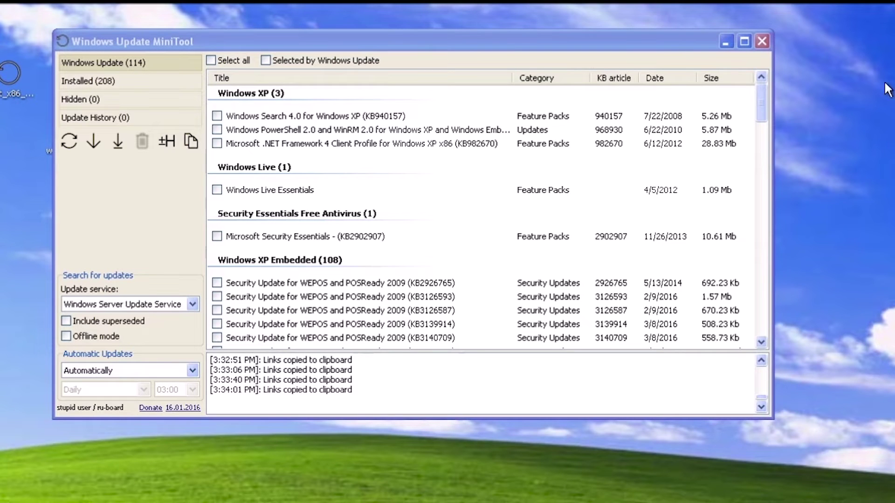
- Scroll the Windows Update MiniTool list down to the Security Updates
left_click_drag(762, 110, 768, 166)
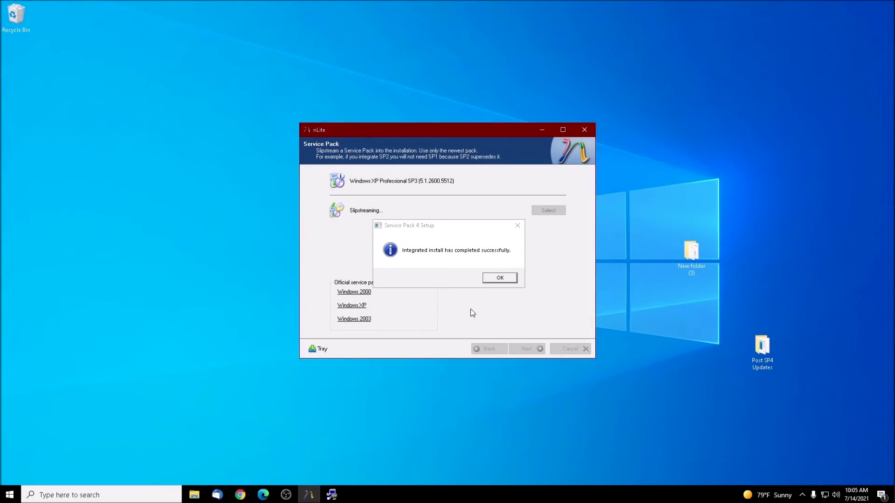
- Dismiss the SP4 success message and add the dotnetfx installer and update installers as hotfixes
left_click(509, 282)
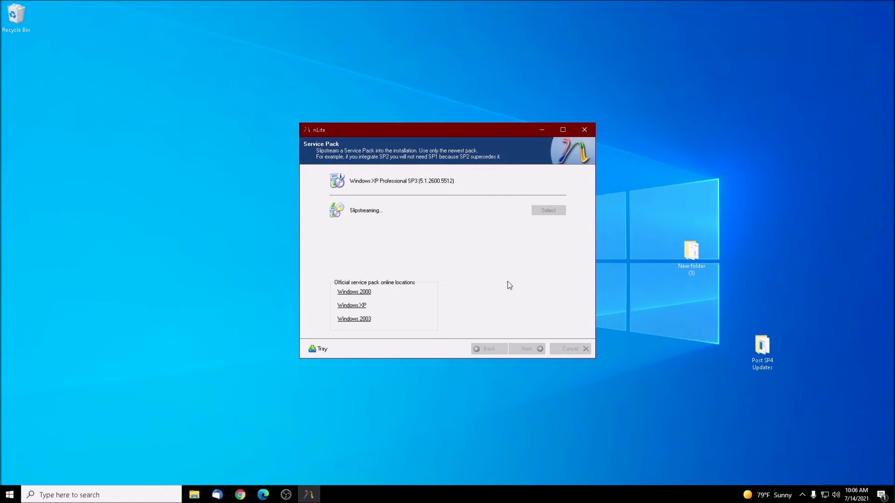
left_click(532, 349)
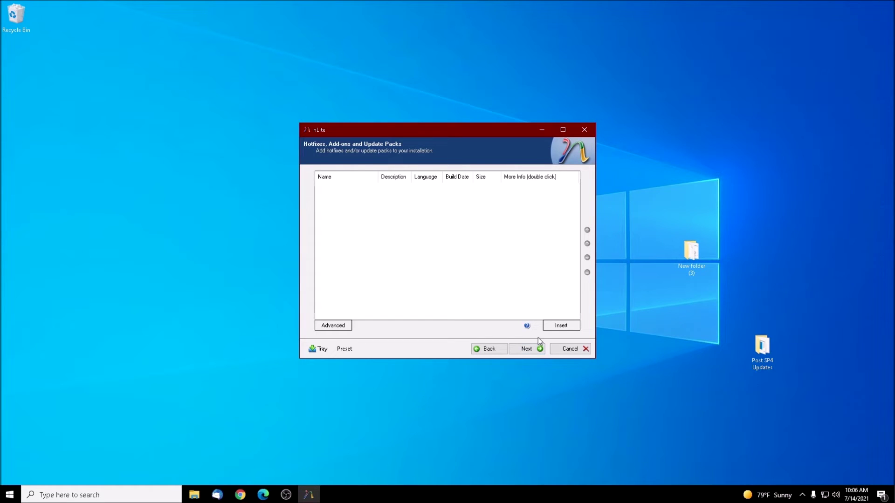
left_click(566, 327)
left_click(424, 238)
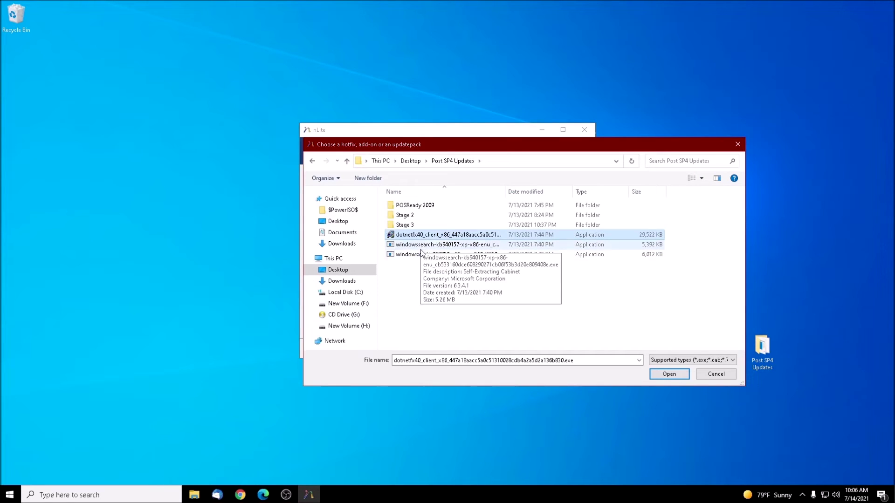
left_click(420, 254, "shift")
left_click(668, 374)
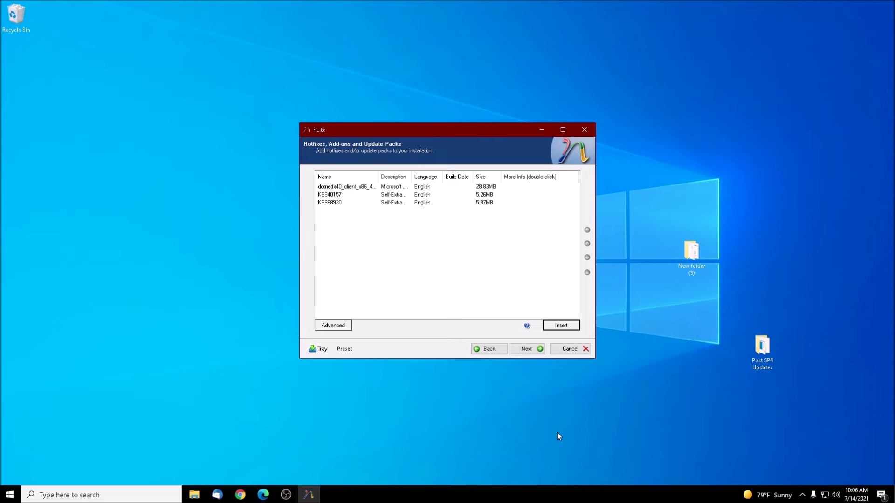
- Add an update file from the Stage 2 folder to the hotfix list
left_click(562, 328)
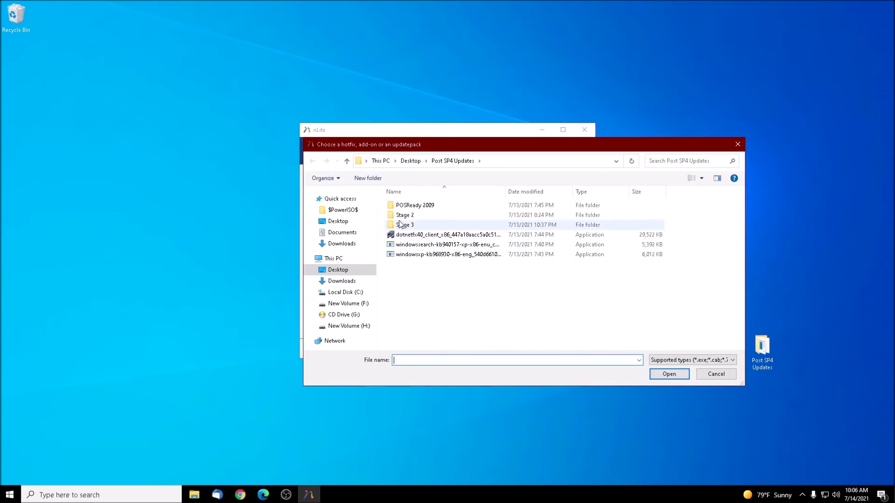
double_click(404, 215)
left_click(416, 265)
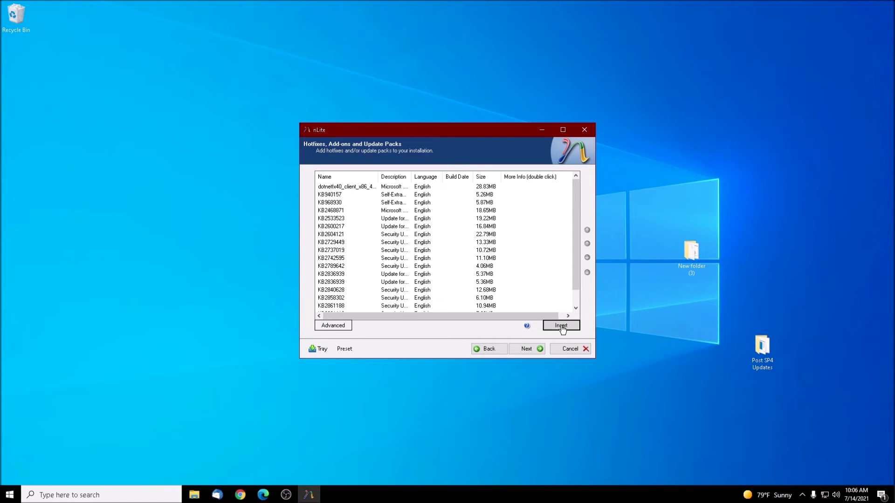
- Add every file in Post SP4 Updates\Stage 3 to the hotfix list
left_click(562, 328)
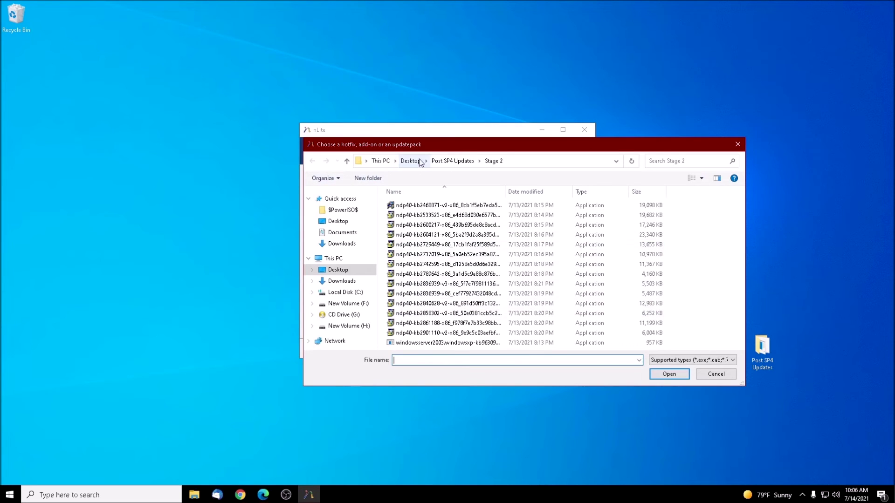
left_click(451, 161)
double_click(409, 227)
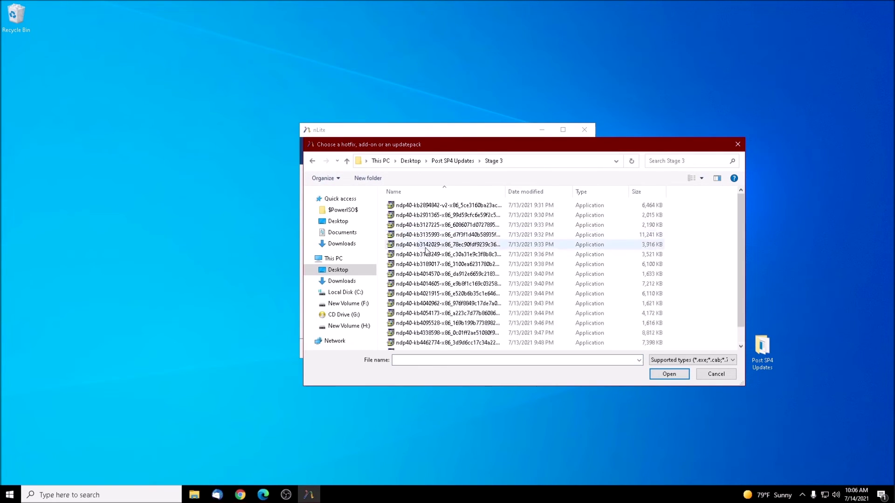
left_click(430, 264)
key("ctrl+a")
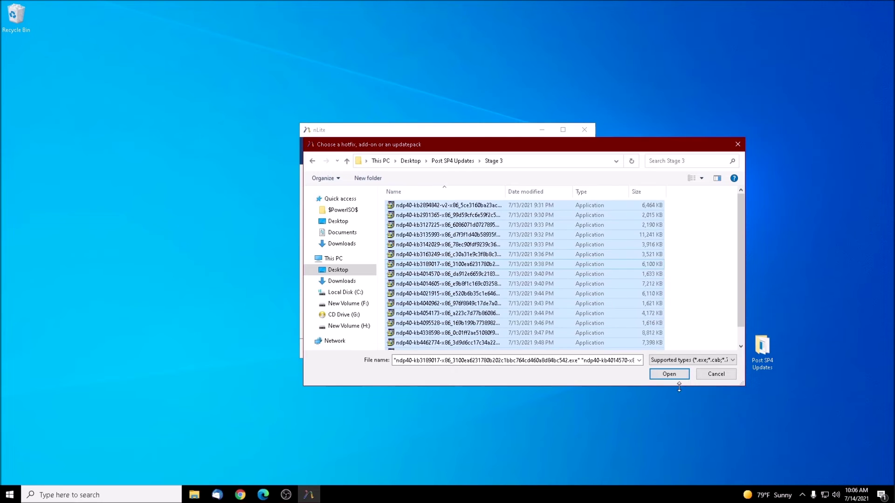
left_click(671, 375)
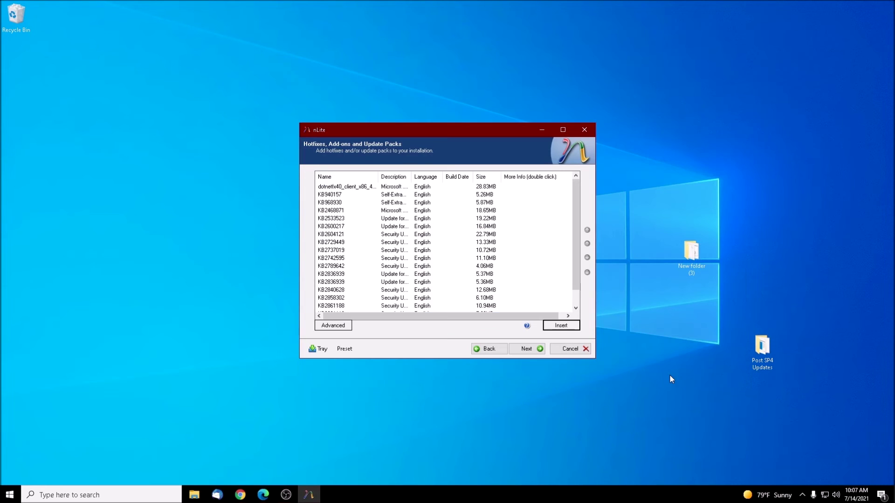
- Start processing and confirm Apply changes to integrate the hotfixes
left_click(529, 353)
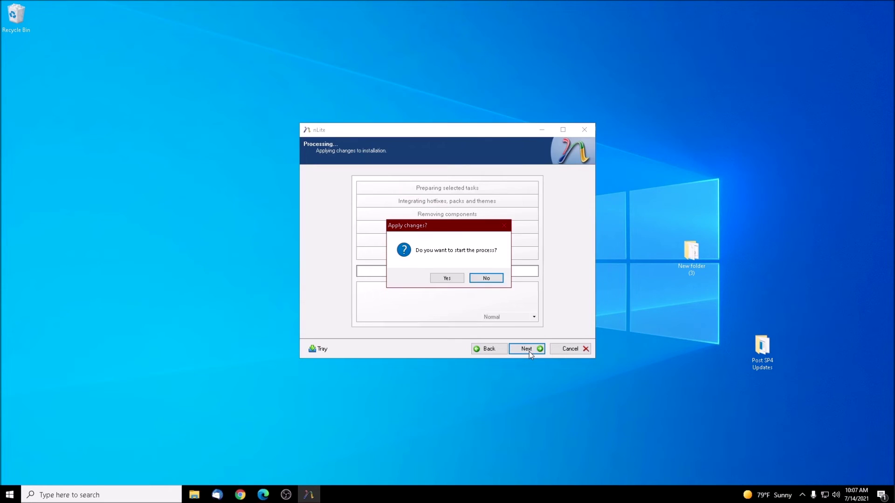
left_click(447, 278)
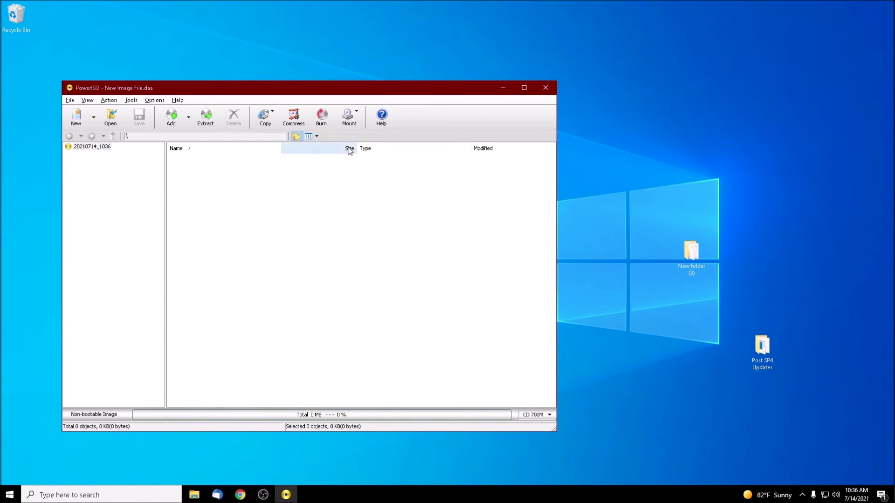
- Drag all items from New folder (3) into the new PowerISO image
double_click(693, 264)
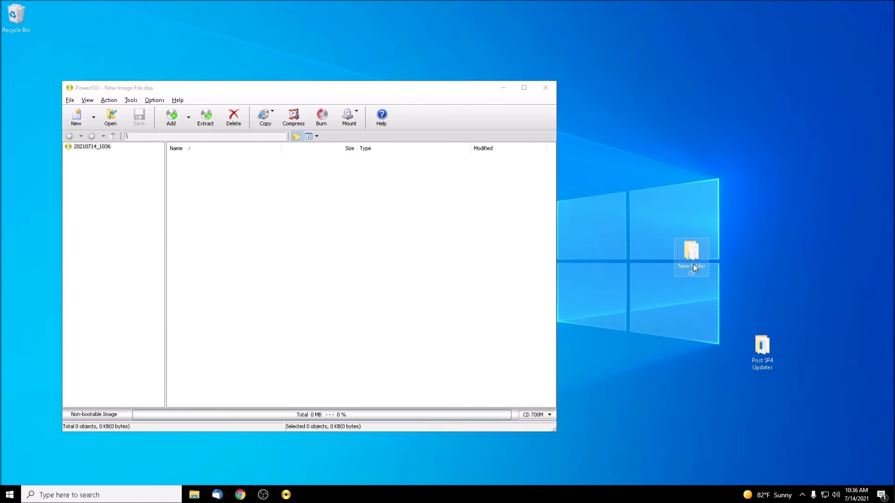
left_click_drag(429, 343, 196, 285)
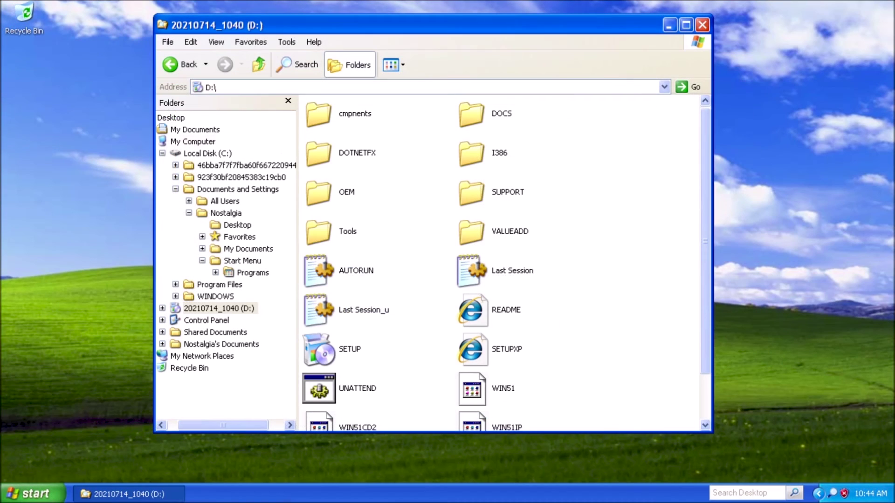
- Copy the Tools folder from D:\ to the desktop and run Add_wsus
left_click_drag(318, 231, 63, 180)
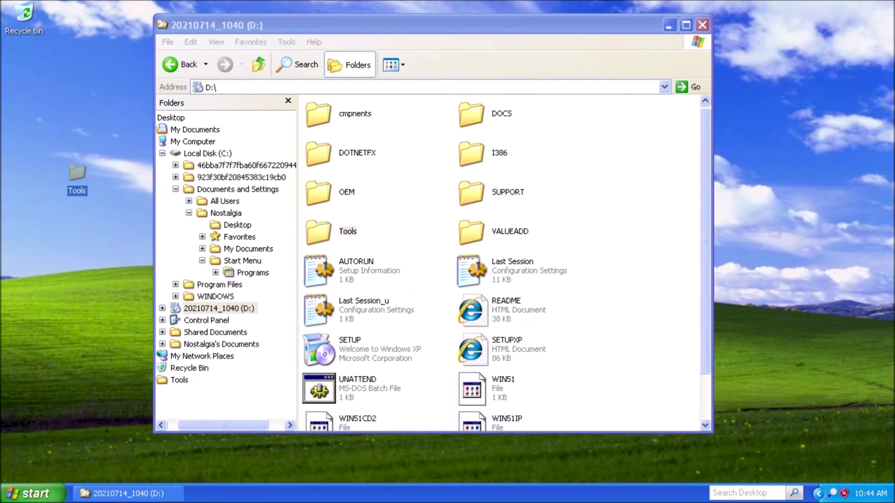
left_click(702, 24)
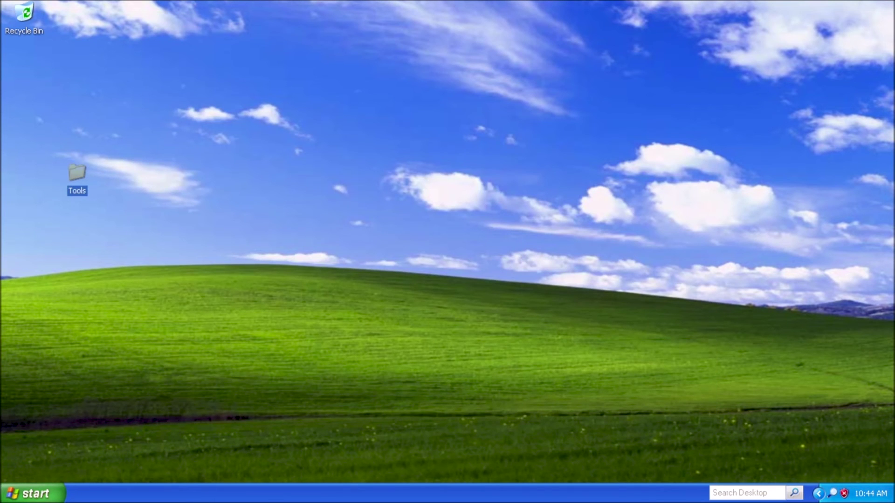
key("Return")
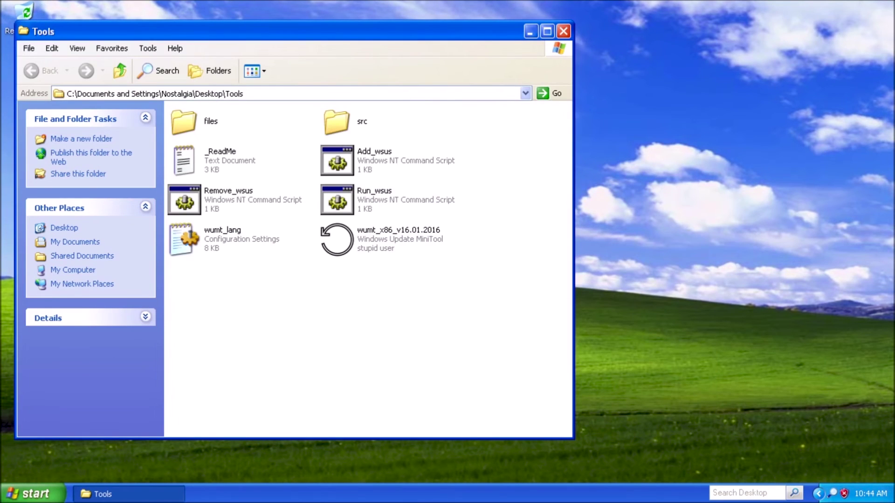
double_click(337, 161)
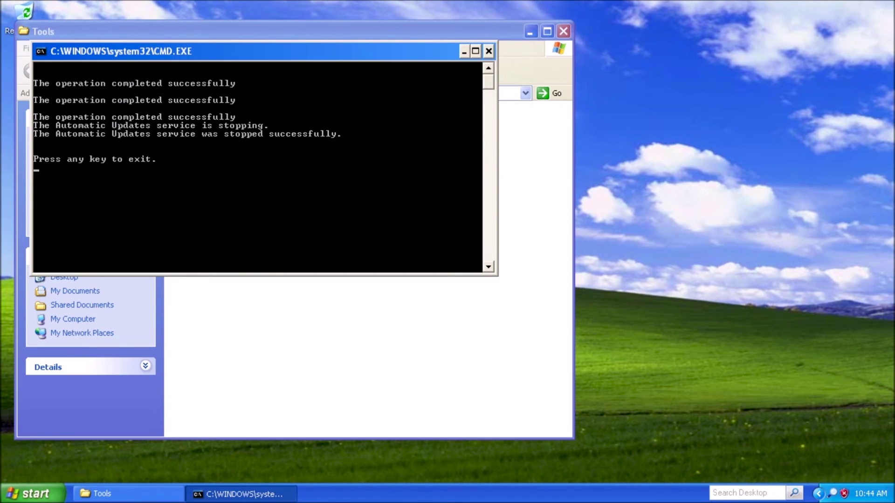
left_click(488, 51)
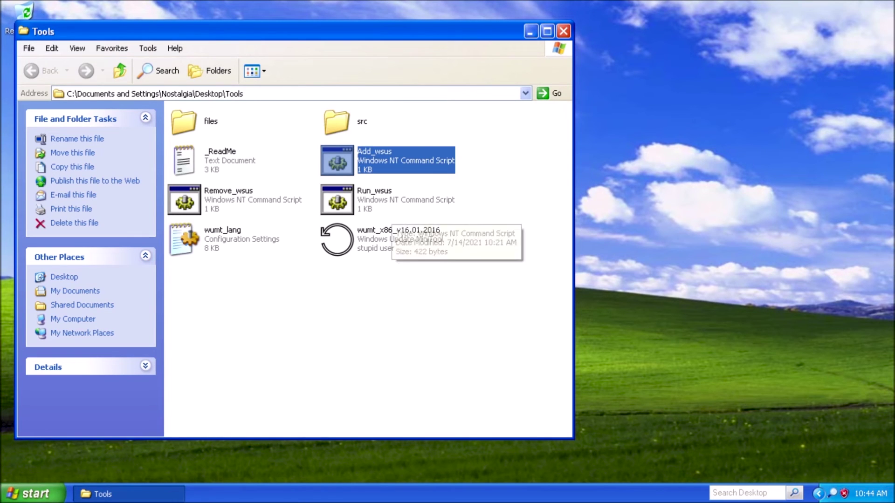
- Run Run_wsus, unblock the PHP server in the firewall, and minimize the proxy window
double_click(338, 200)
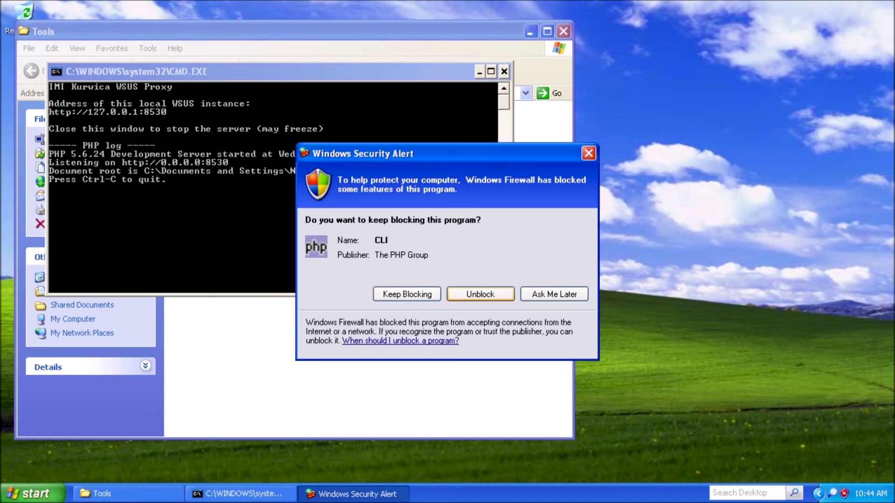
left_click(480, 294)
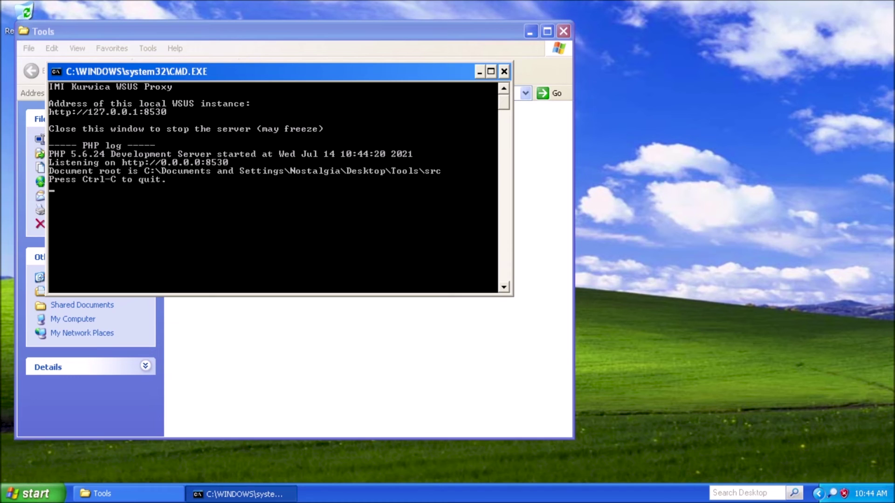
left_click(479, 71)
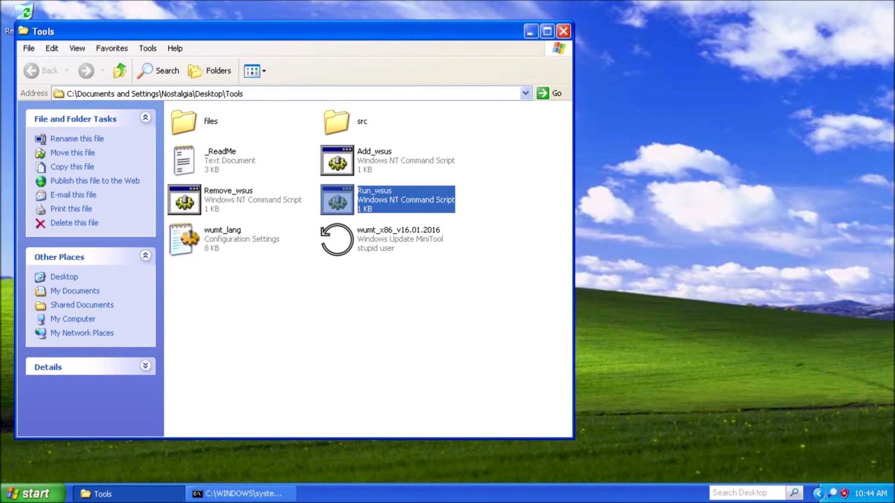
- Launch wumt_x86_v16.01.2016 from Tools and check for updates
left_click(399, 238)
left_click(398, 230)
left_click(419, 326)
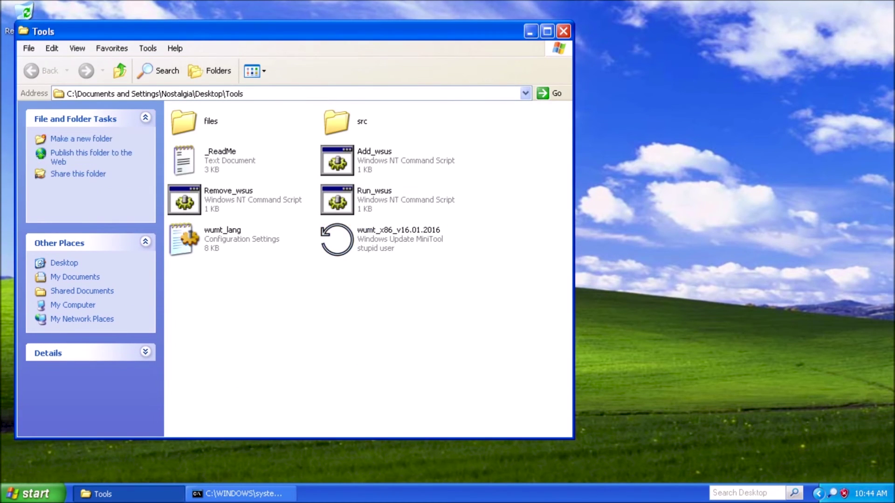
left_click(399, 239)
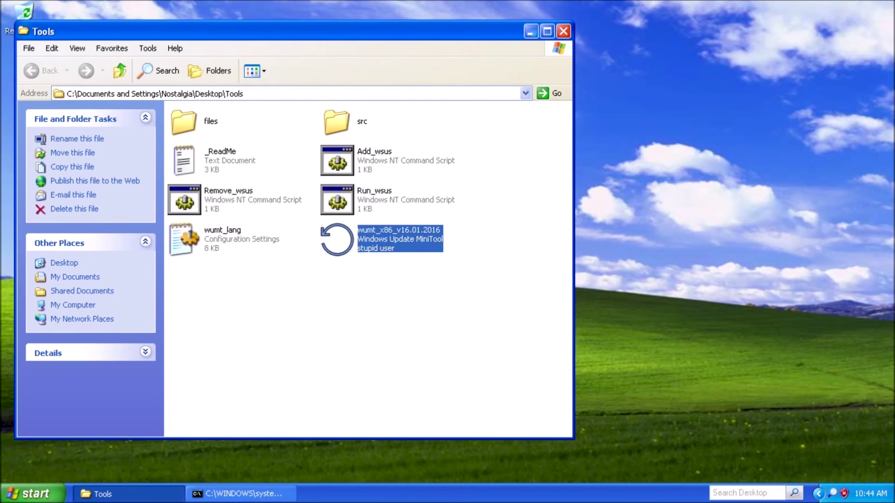
left_click(531, 31)
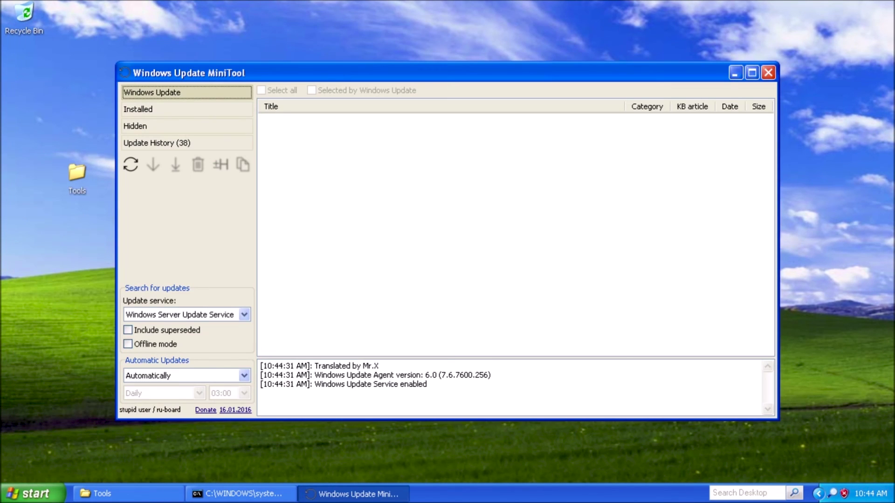
left_click(130, 164)
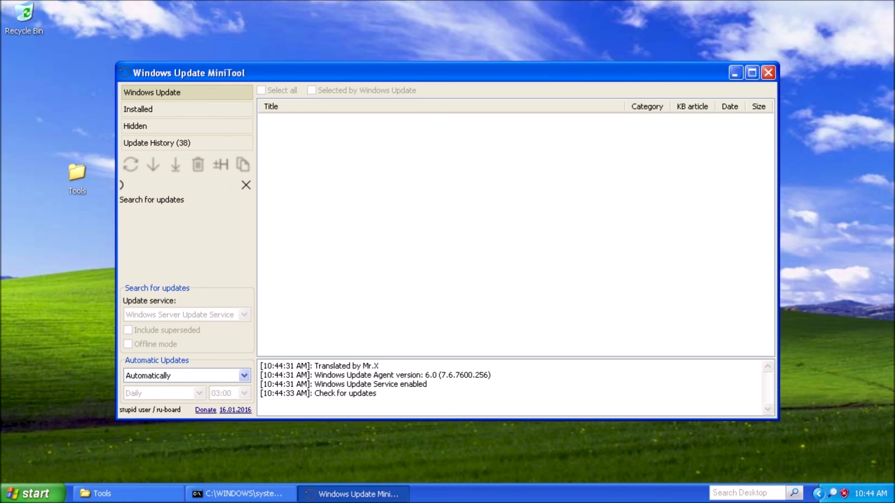